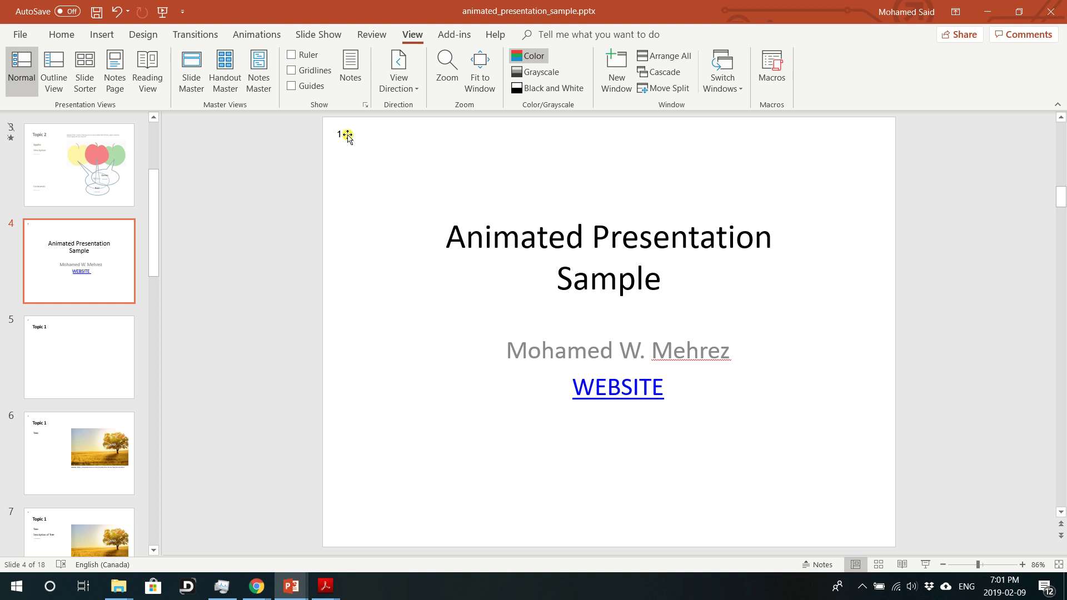
# Step: Bring the VBA editor with Module1's AddElements macro code to the front
pyautogui.moveTo(291, 586)
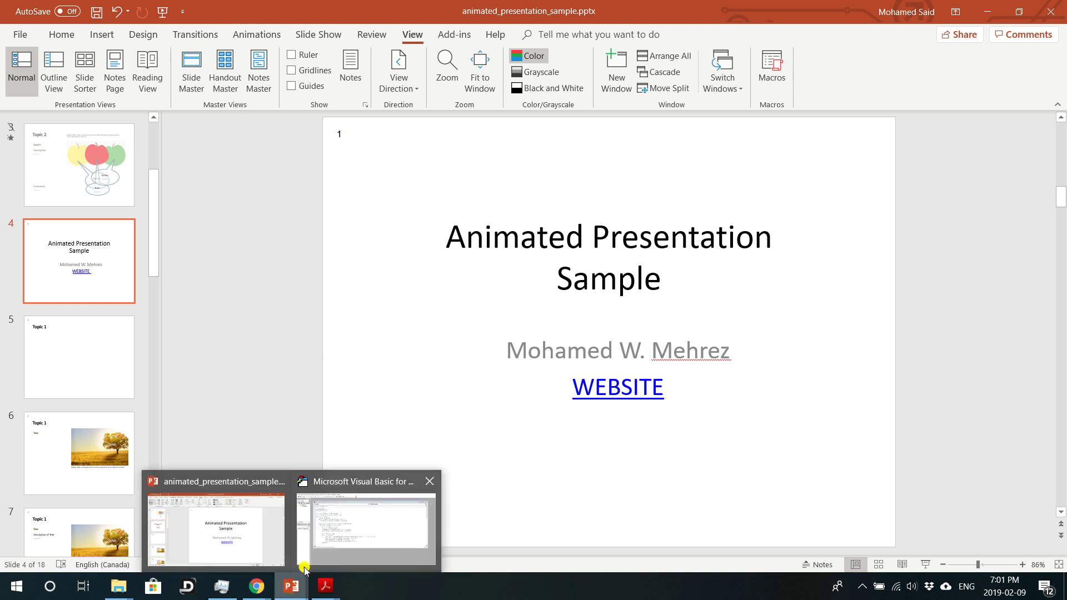
pyautogui.click(361, 520)
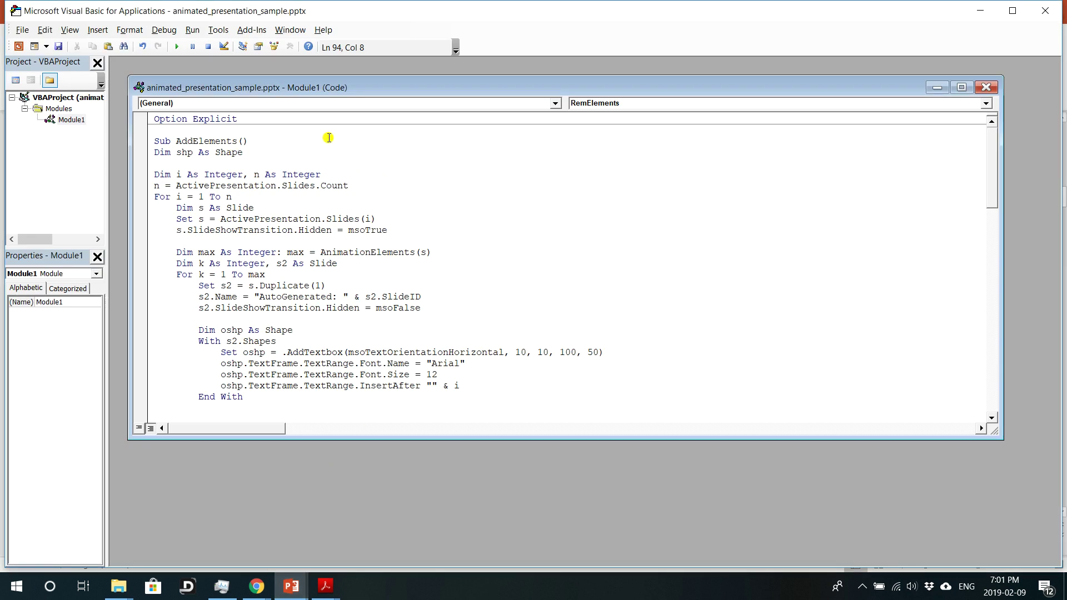
# Step: Find the AddTextbox line in AddElements and compare it against the numbered slides
pyautogui.click(471, 354)
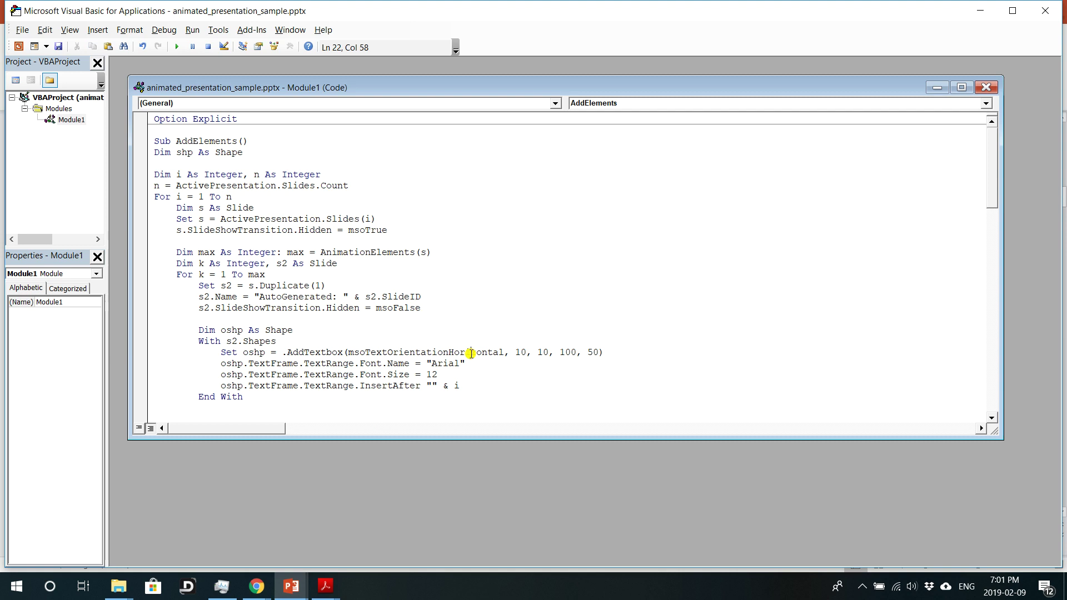
pyautogui.moveTo(613, 353); pyautogui.dragTo(148, 353)
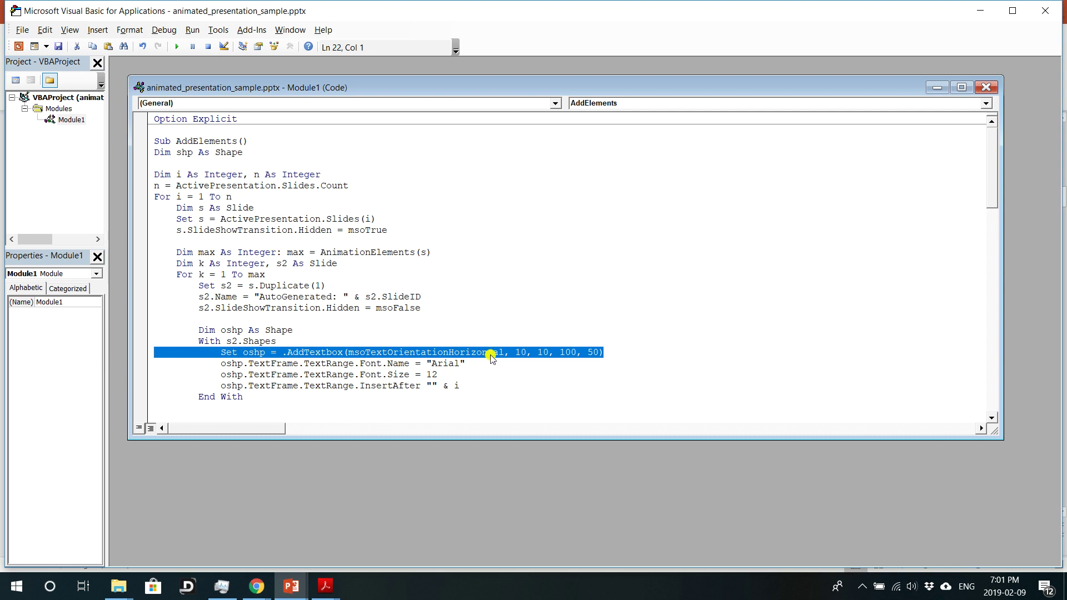
pyautogui.click(534, 354)
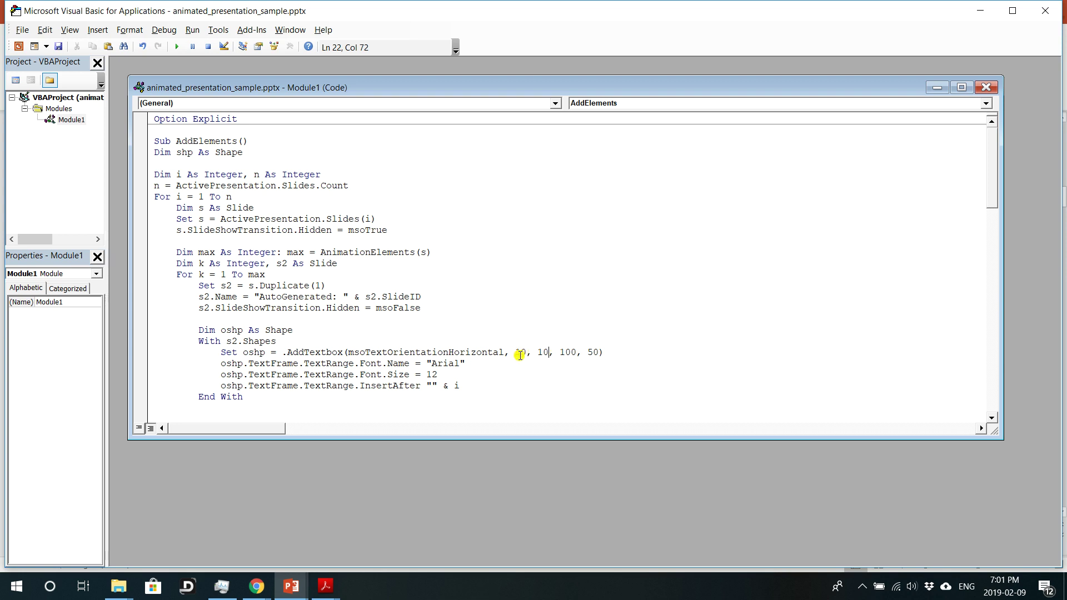
pyautogui.moveTo(291, 586)
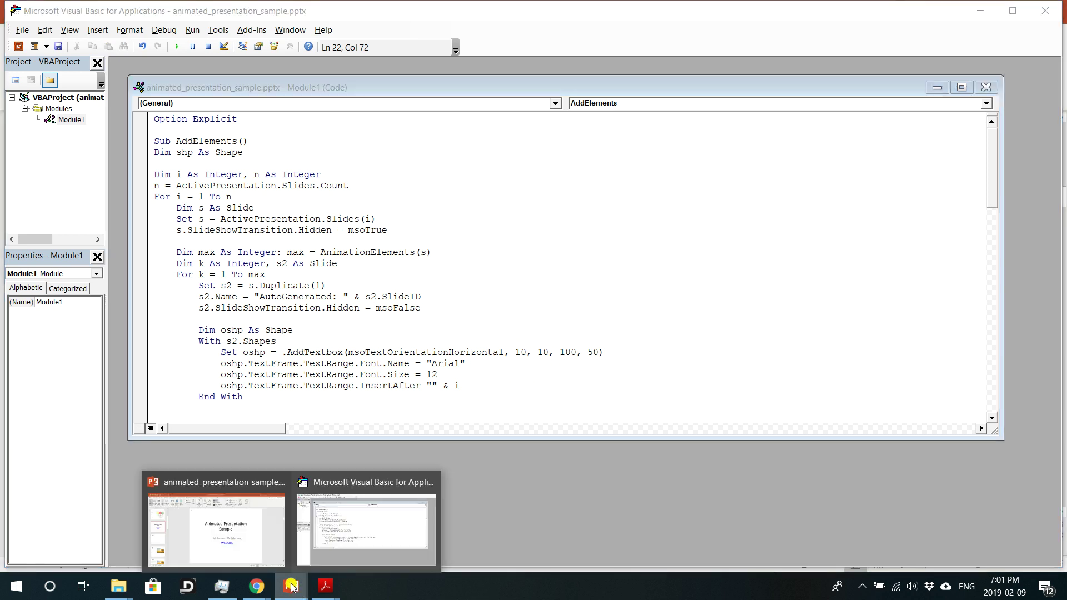
pyautogui.click(242, 549)
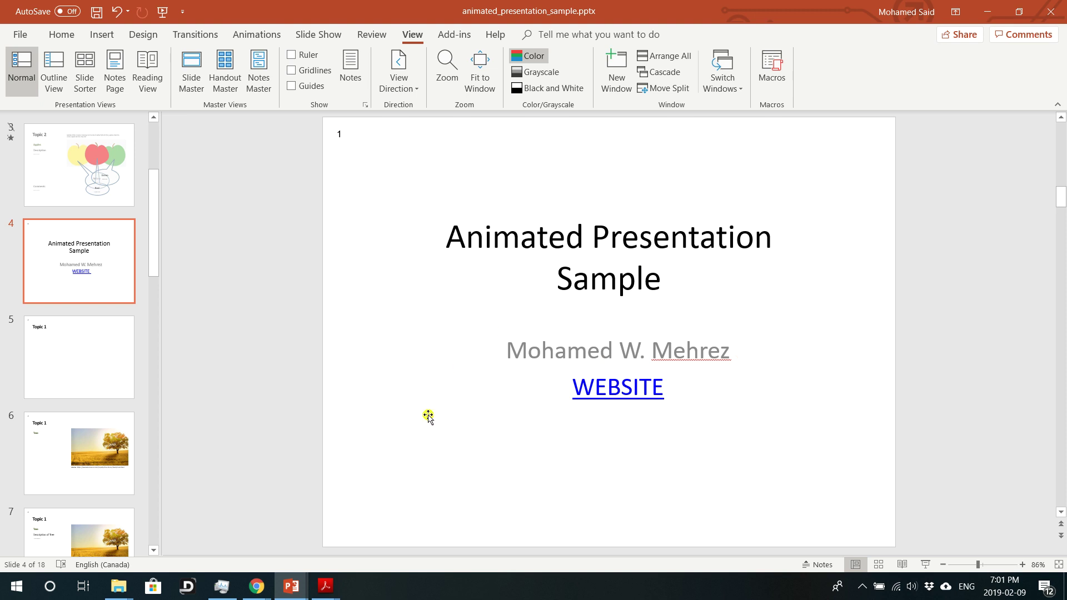
pyautogui.moveTo(288, 594)
pyautogui.click(369, 528)
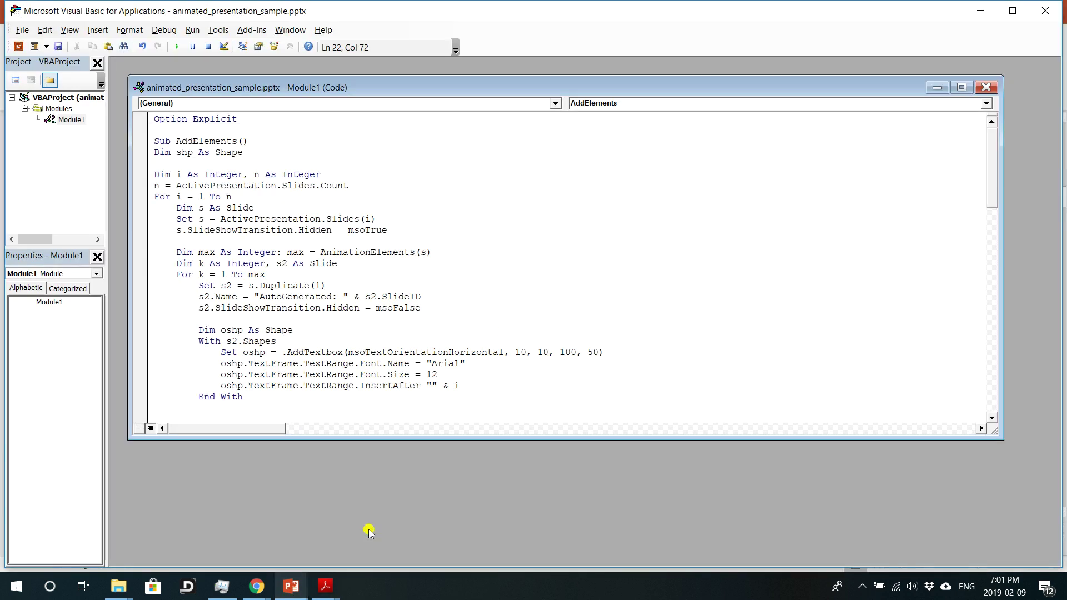
# Step: Change the AddTextbox Left and Top arguments from 10, 10 to 698, 510
pyautogui.moveTo(525, 353); pyautogui.dragTo(516, 354)
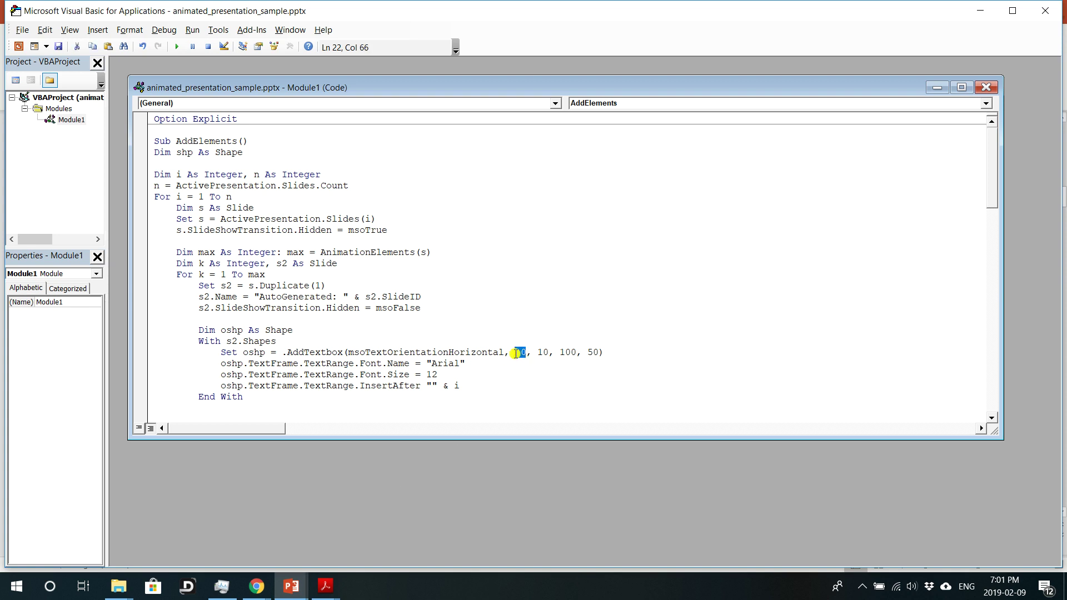
pyautogui.write('598')
pyautogui.click(544, 353)
pyautogui.write('5')
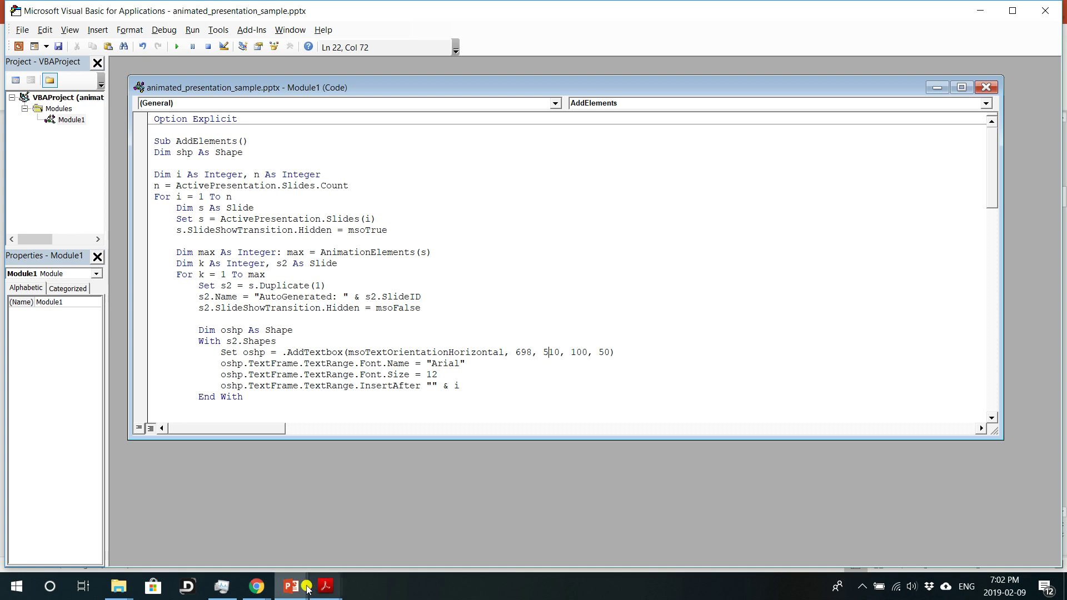
# Step: Run the RemElements macro in PowerPoint to remove the previously generated slides
pyautogui.moveTo(296, 587)
pyautogui.click(217, 541)
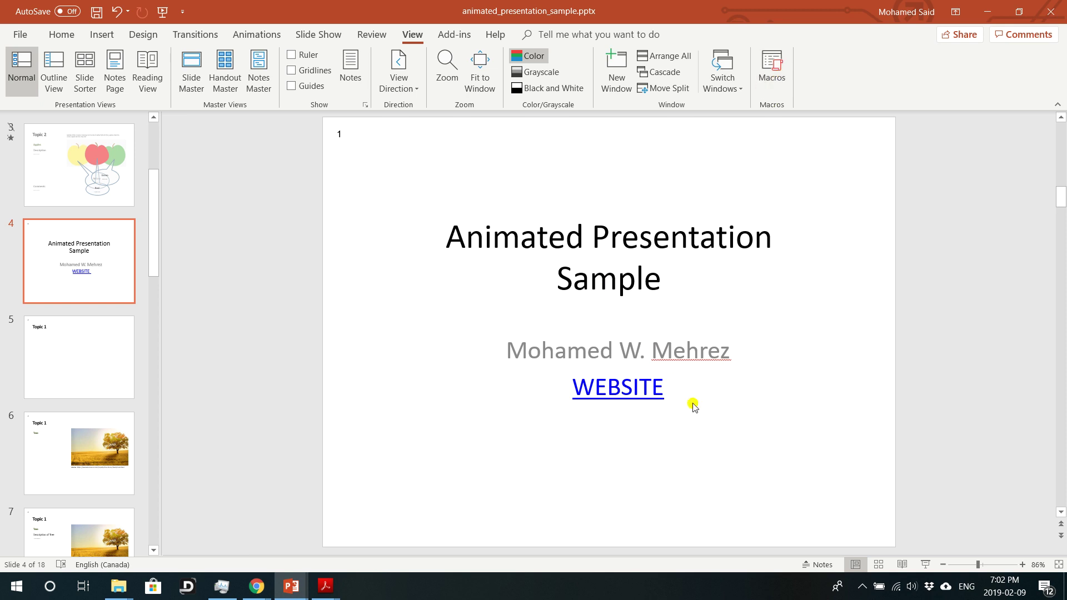
pyautogui.click(772, 72)
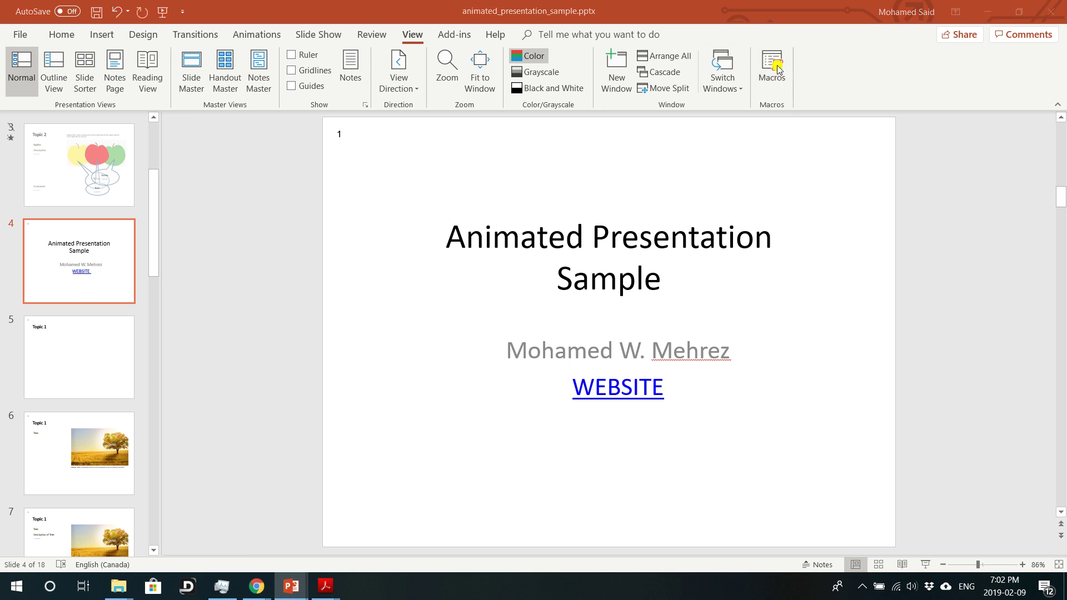
pyautogui.click(440, 216)
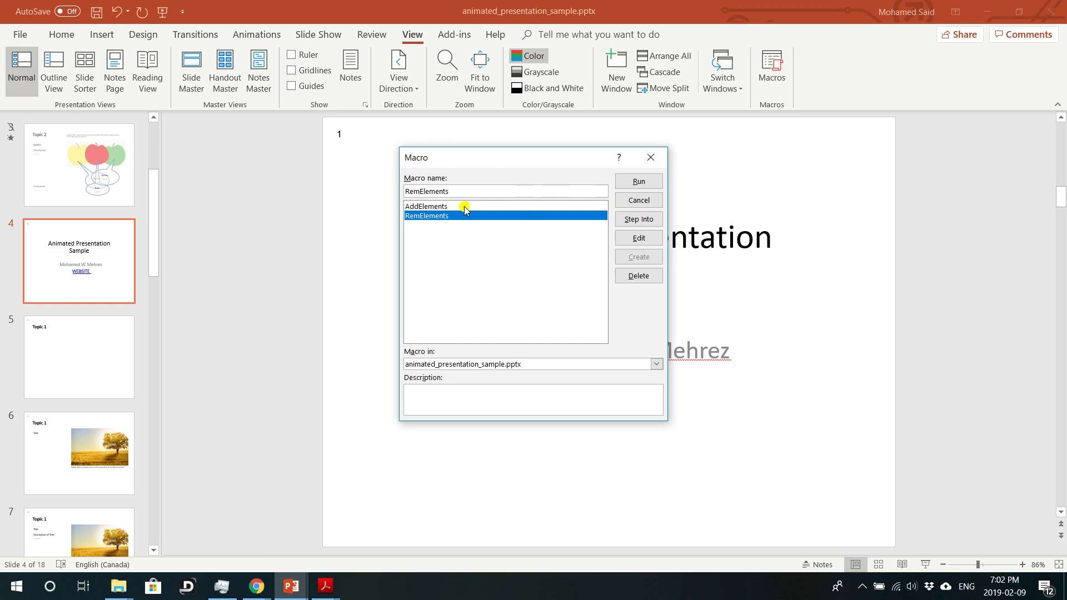
pyautogui.click(645, 181)
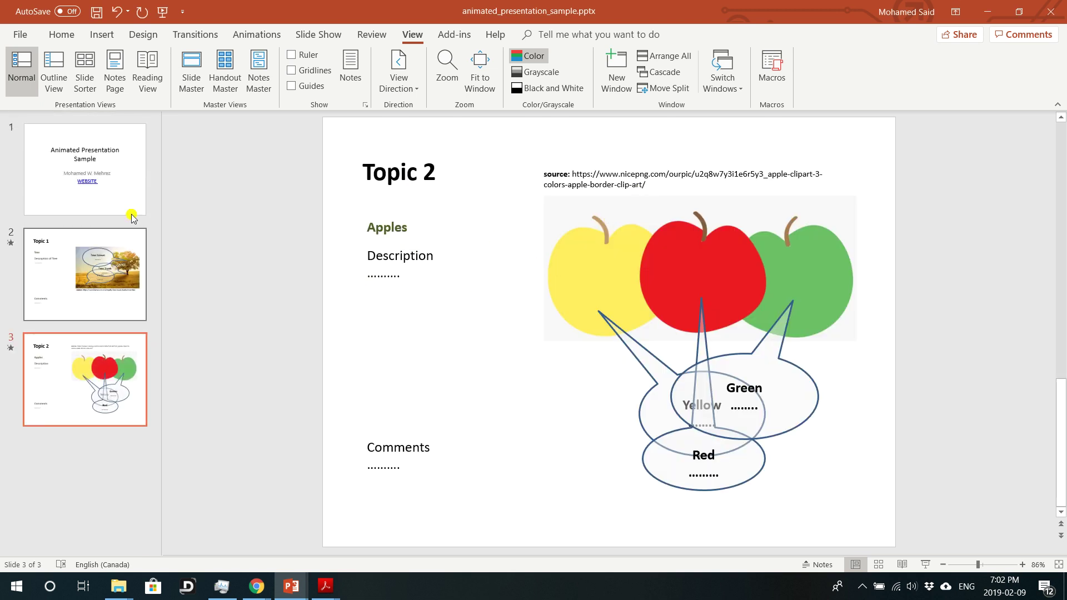
# Step: Run AddElements again and check that the slides show bottom-right numbers
pyautogui.click(771, 75)
pyautogui.click(430, 208)
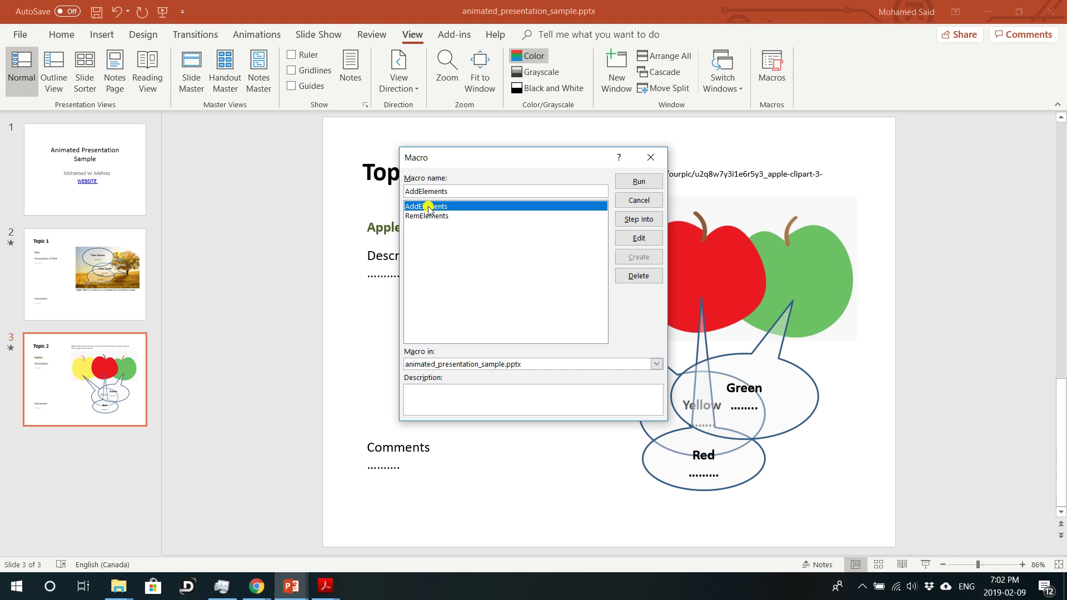
pyautogui.click(638, 182)
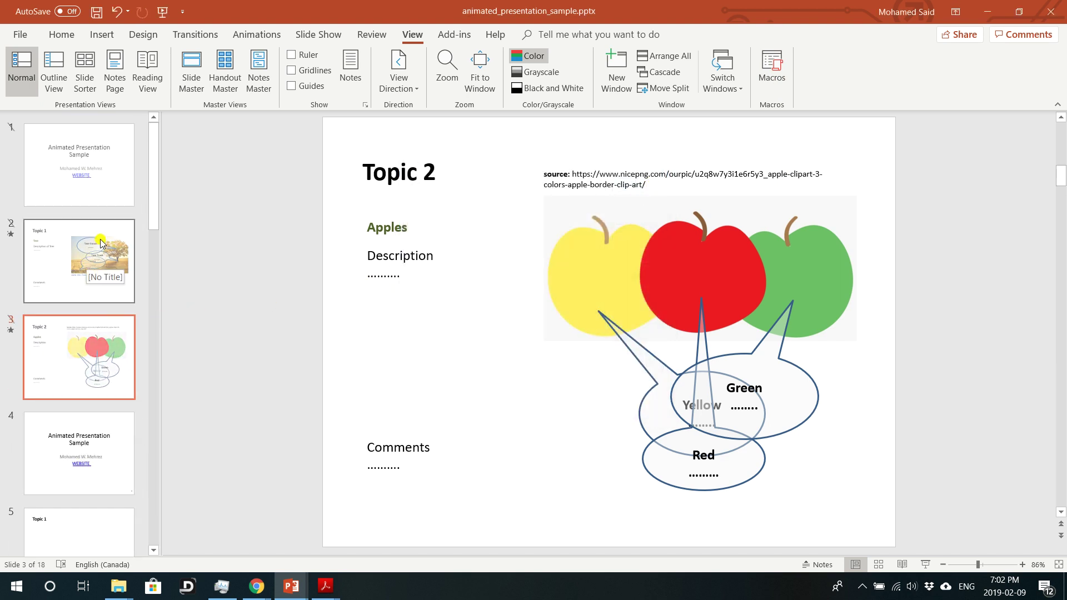
pyautogui.click(104, 439)
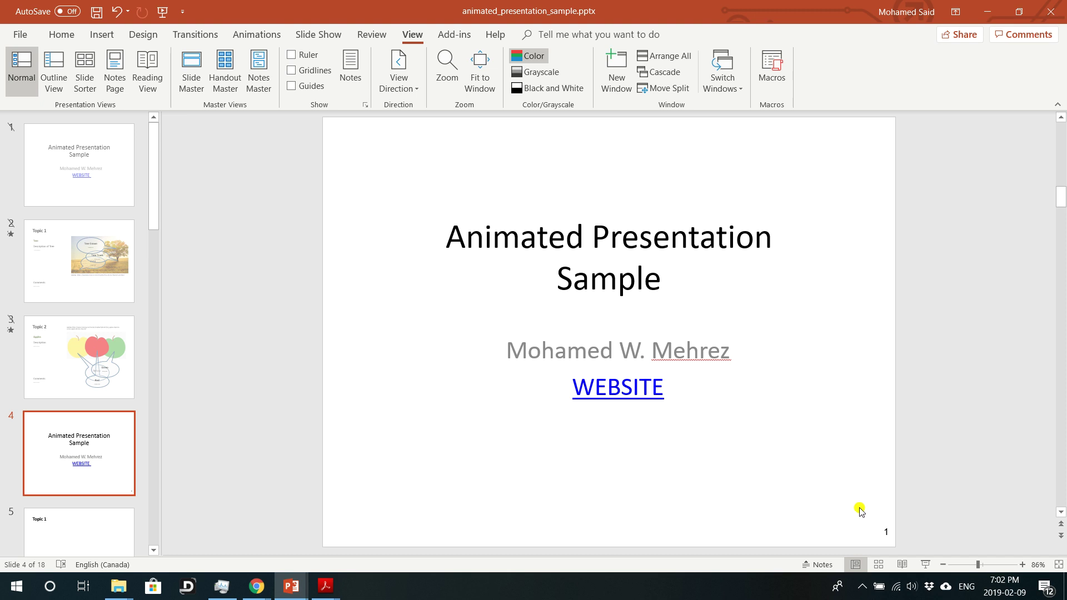
pyautogui.scroll(-4, 867, 522)
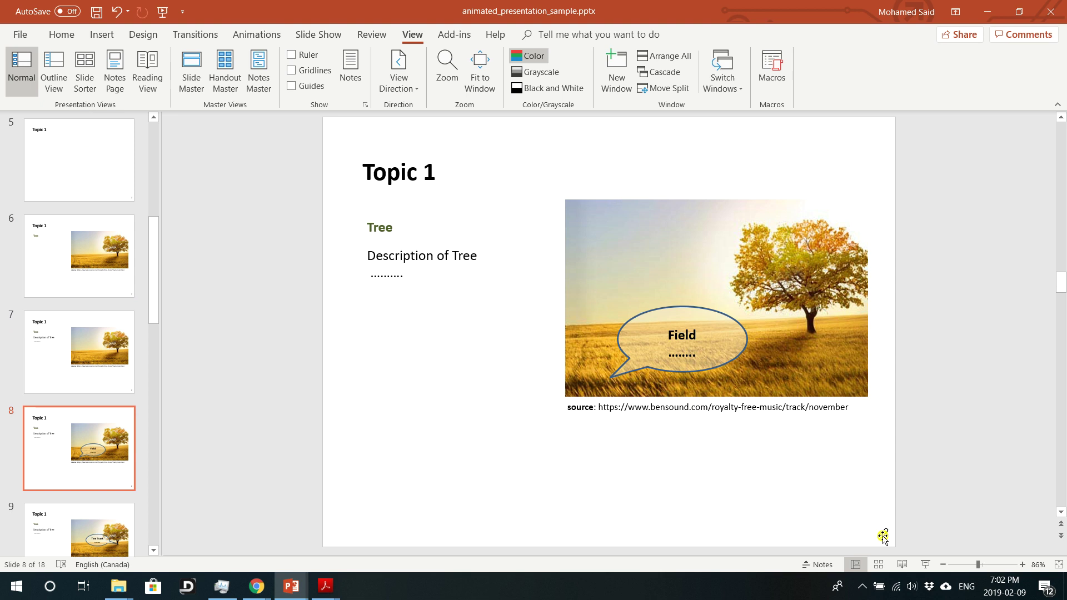
pyautogui.scroll(6, 883, 536)
pyautogui.scroll(-13, 815, 484)
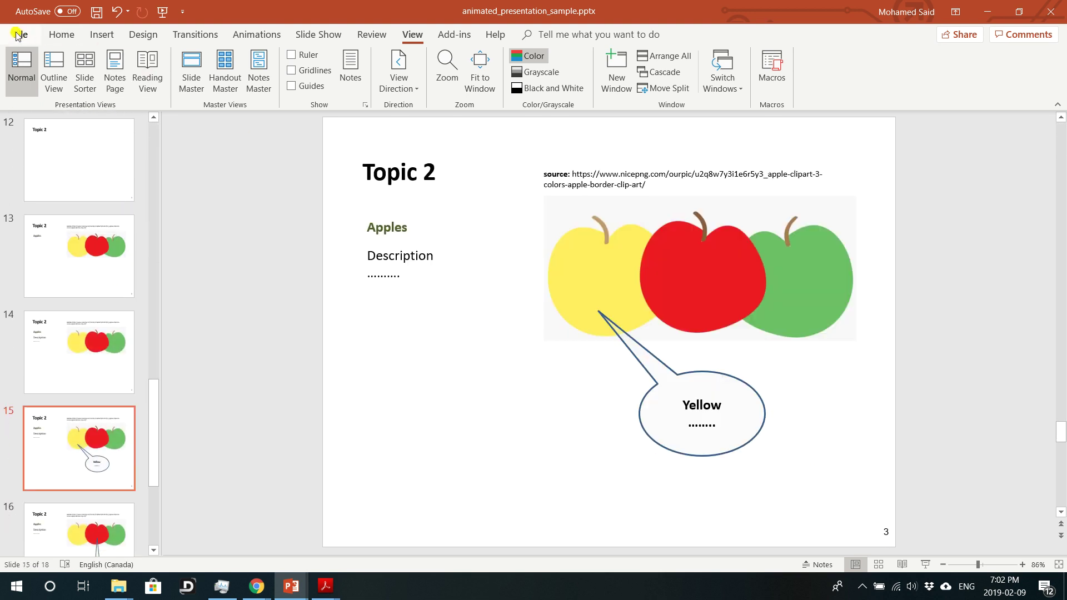
pyautogui.click(18, 36)
# Step: Save the presentation as PDF named animated_presentation_sample_no in the PowerPoint_animation folder
pyautogui.click(46, 221)
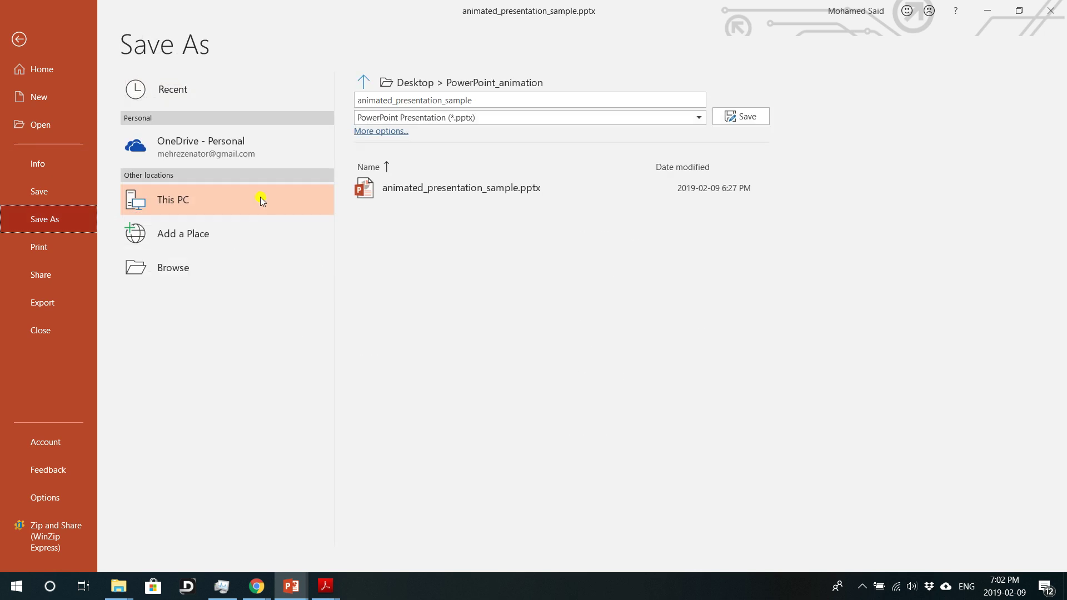
pyautogui.click(565, 116)
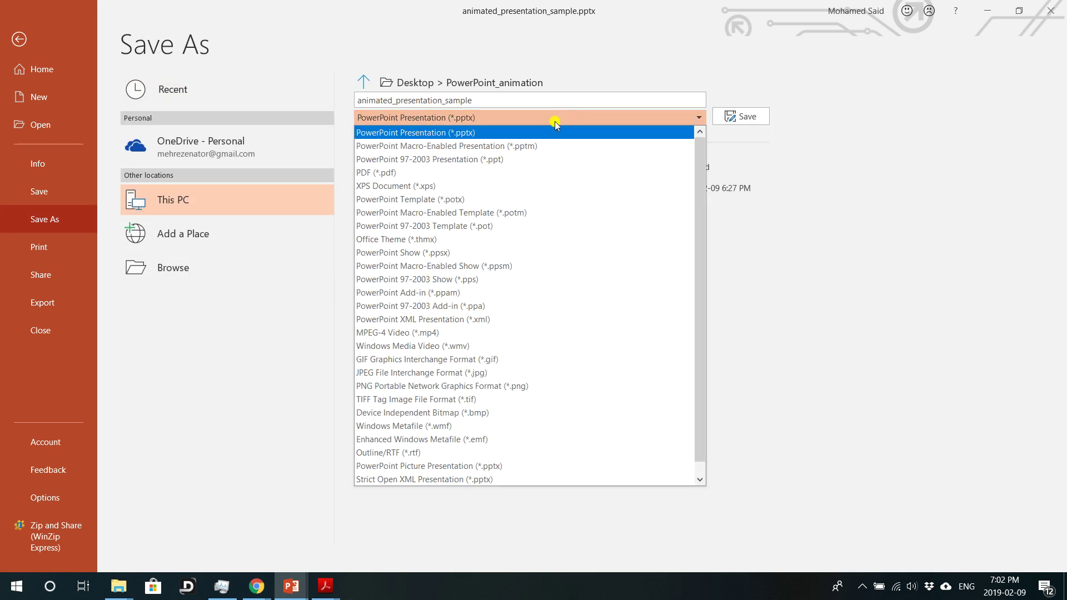
pyautogui.click(449, 173)
pyautogui.click(505, 102)
pyautogui.click(507, 102)
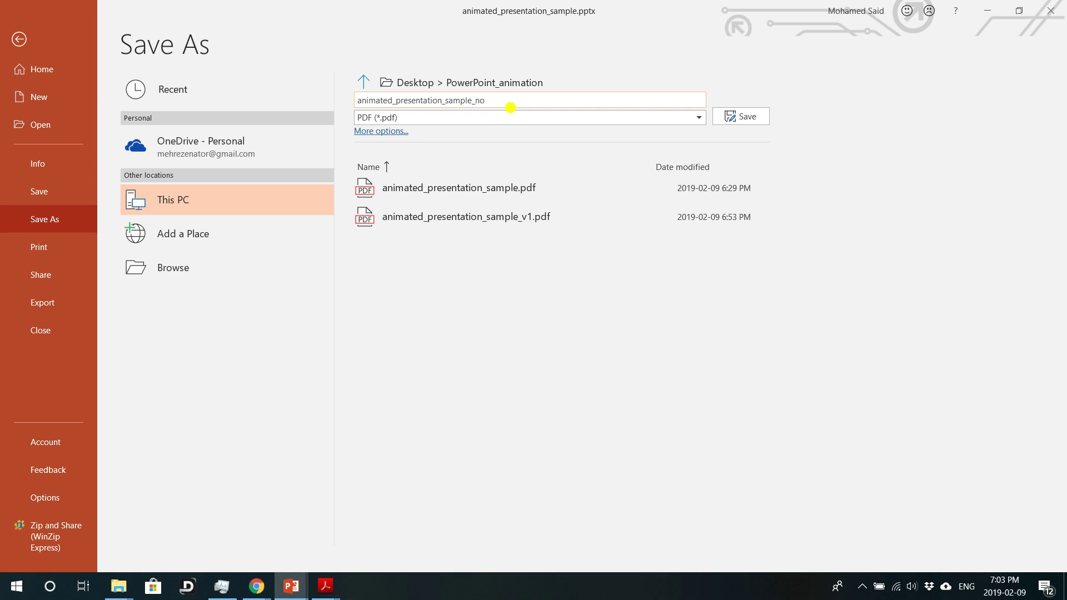
pyautogui.click(744, 118)
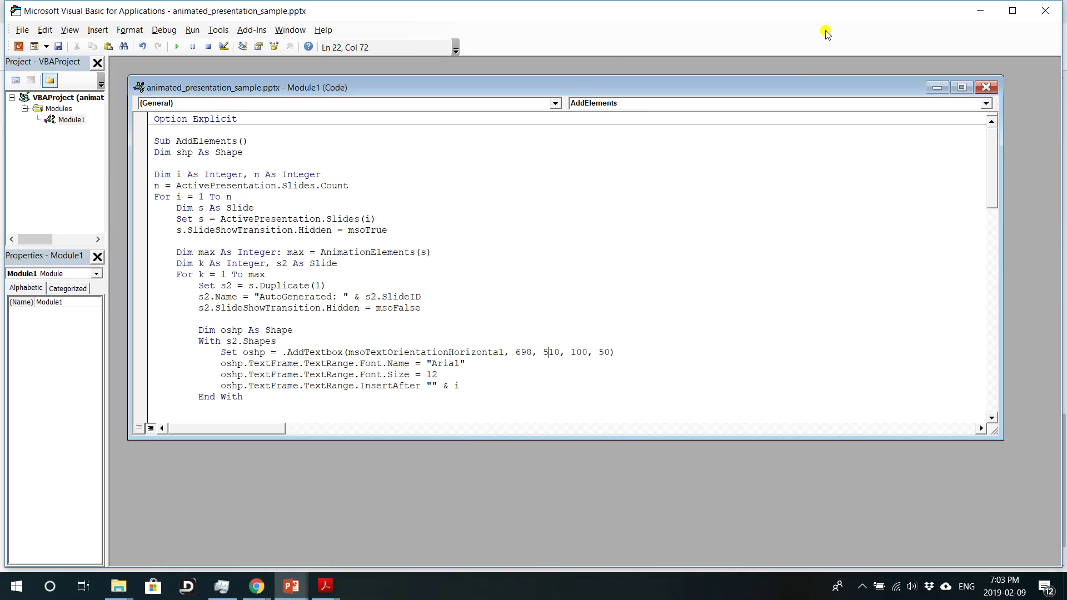
pyautogui.click(981, 9)
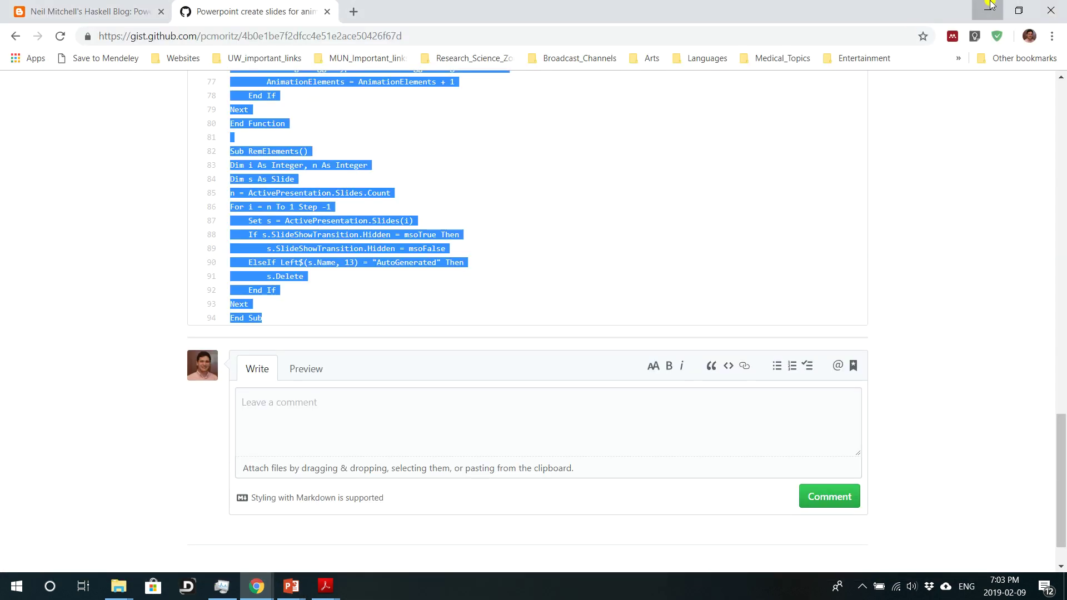
# Step: Open animated_presentation_sample_no.pdf in Acrobat Reader, scroll through its 15 pages, and return to page 1
pyautogui.click(989, 7)
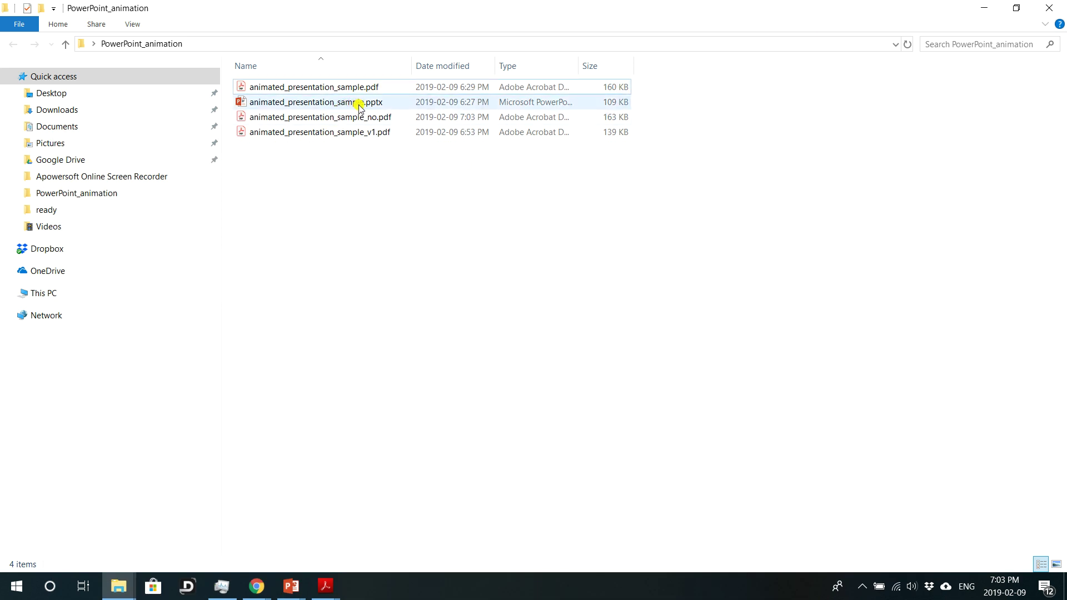
pyautogui.click(376, 118)
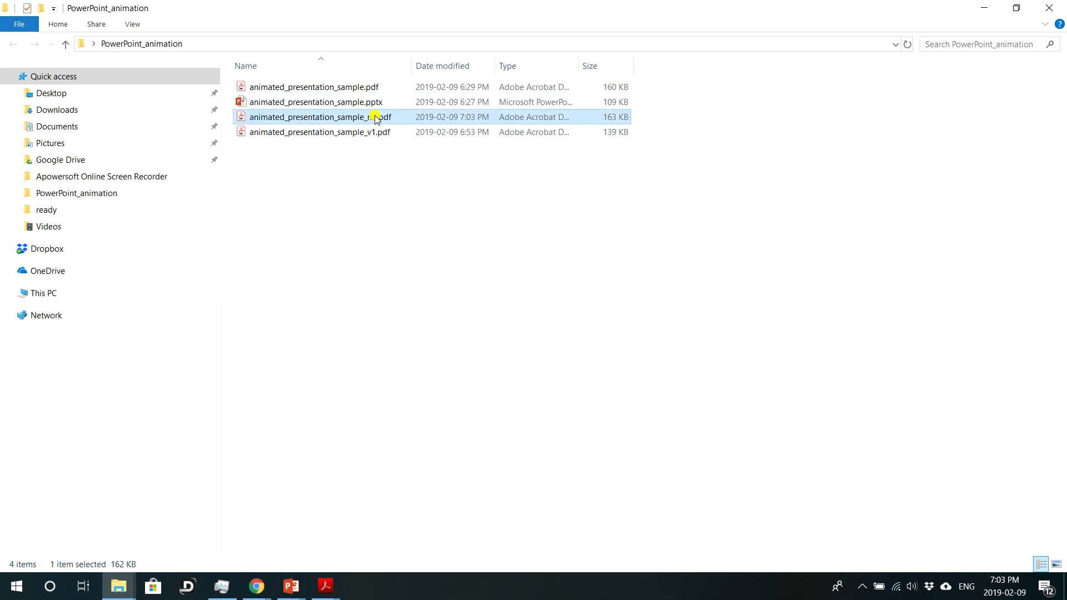
pyautogui.doubleClick(376, 118)
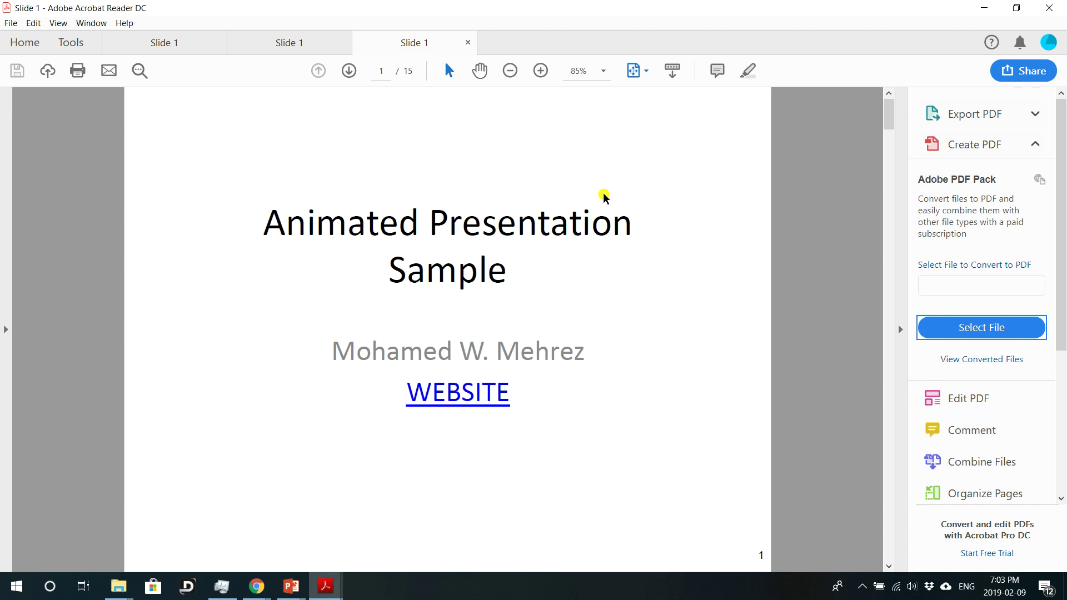
pyautogui.scroll(-1, 693, 331)
pyautogui.scroll(-1, 585, 317)
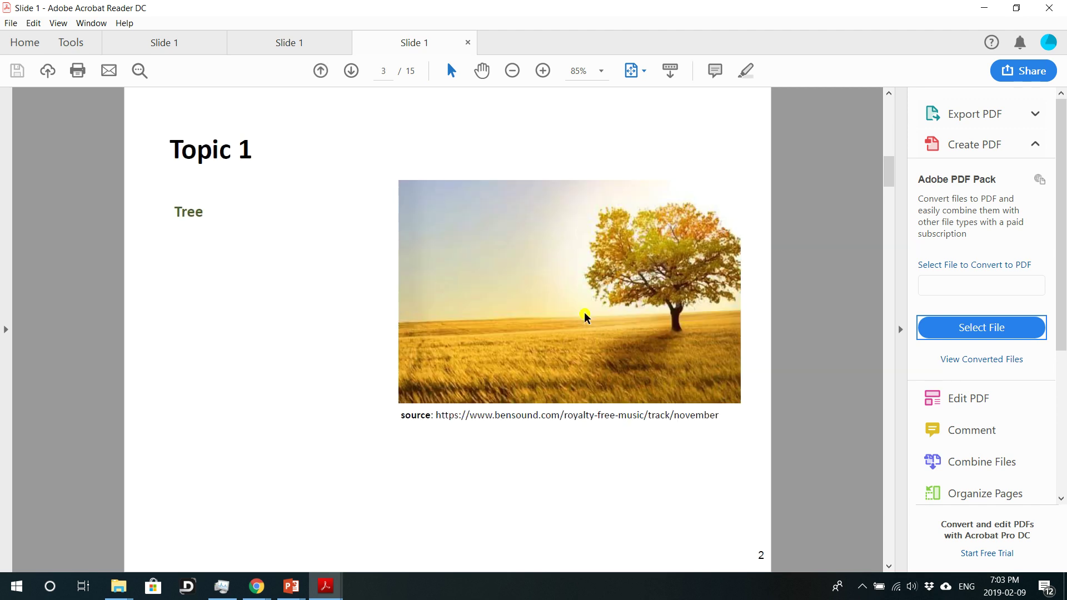
pyautogui.scroll(-4, 584, 317)
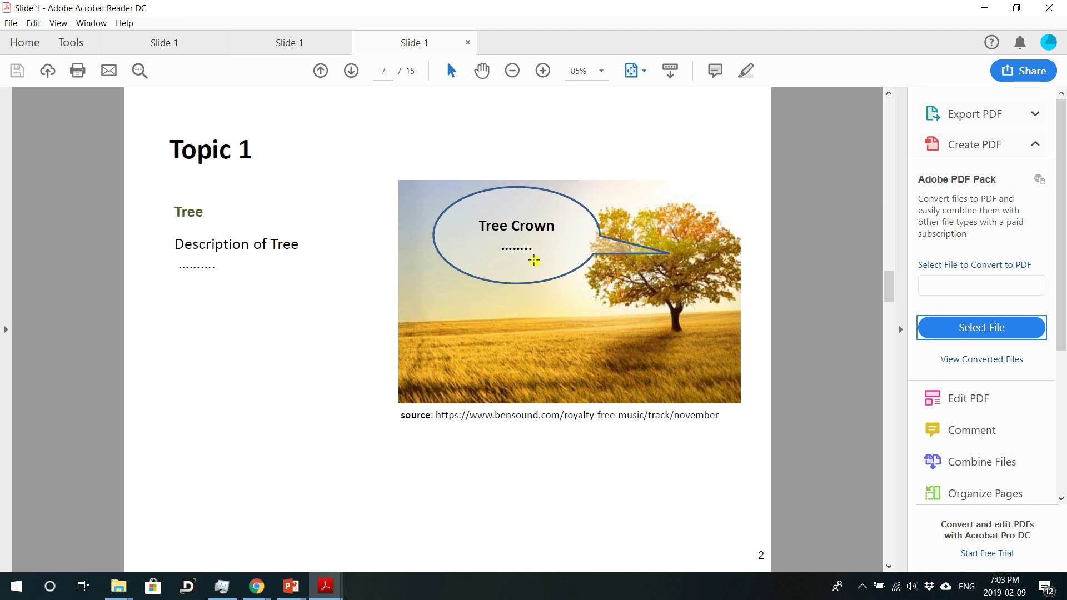
pyautogui.click(558, 299)
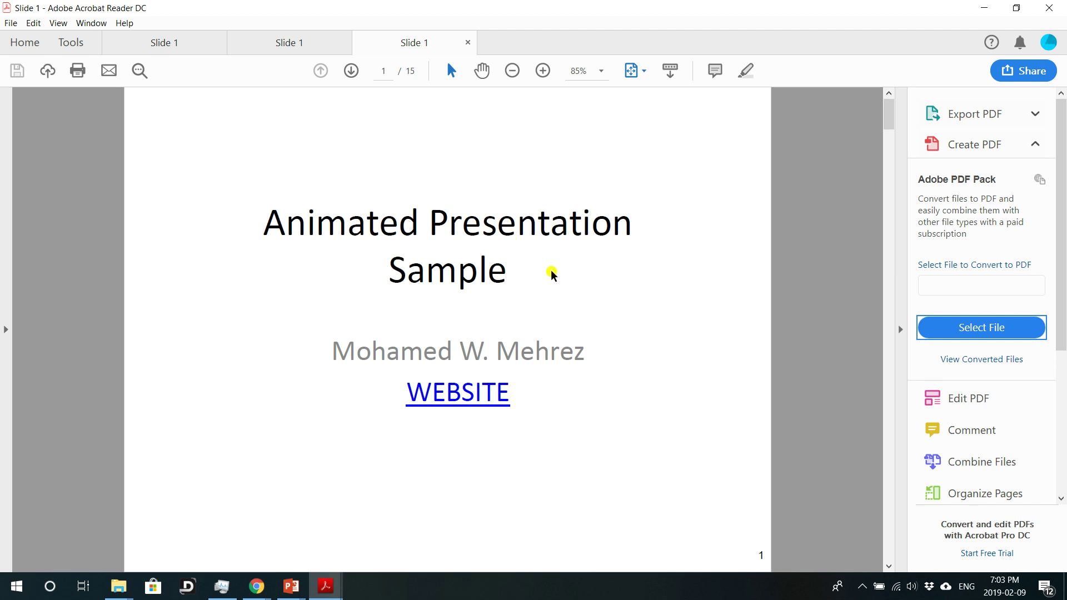
pyautogui.click(58, 24)
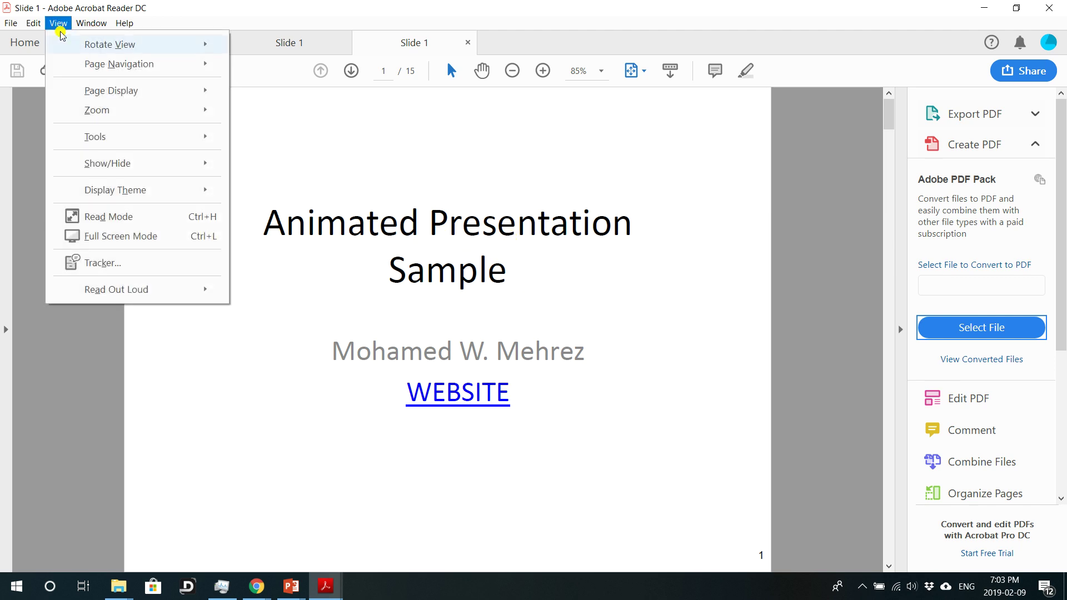
# Step: Show the PDF in Full Screen Mode, advance through the animation pages to Topic 2, then exit with Esc
pyautogui.click(157, 239)
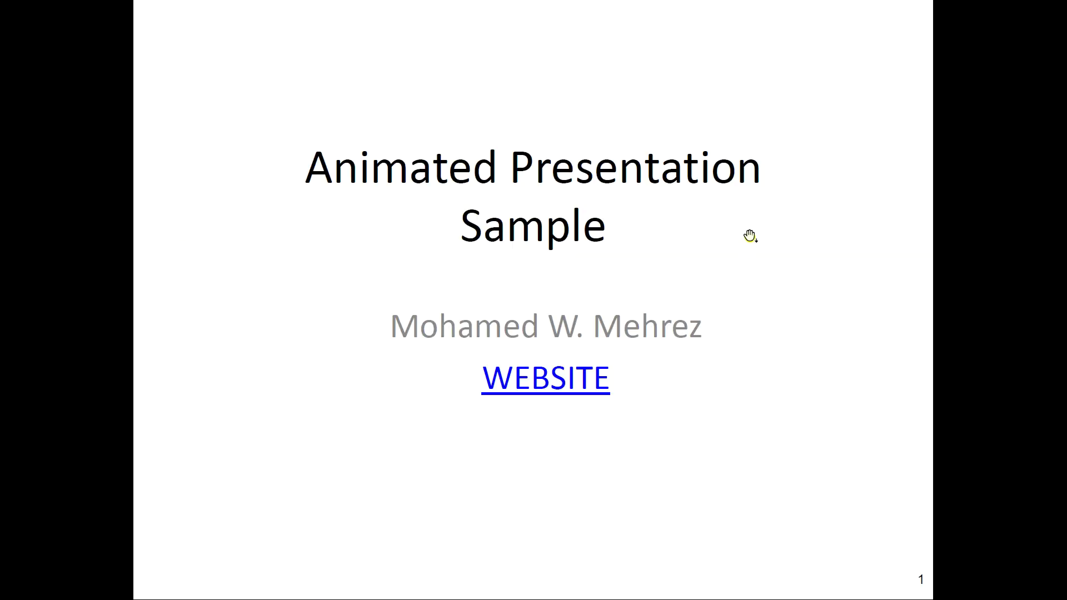
pyautogui.click(750, 236)
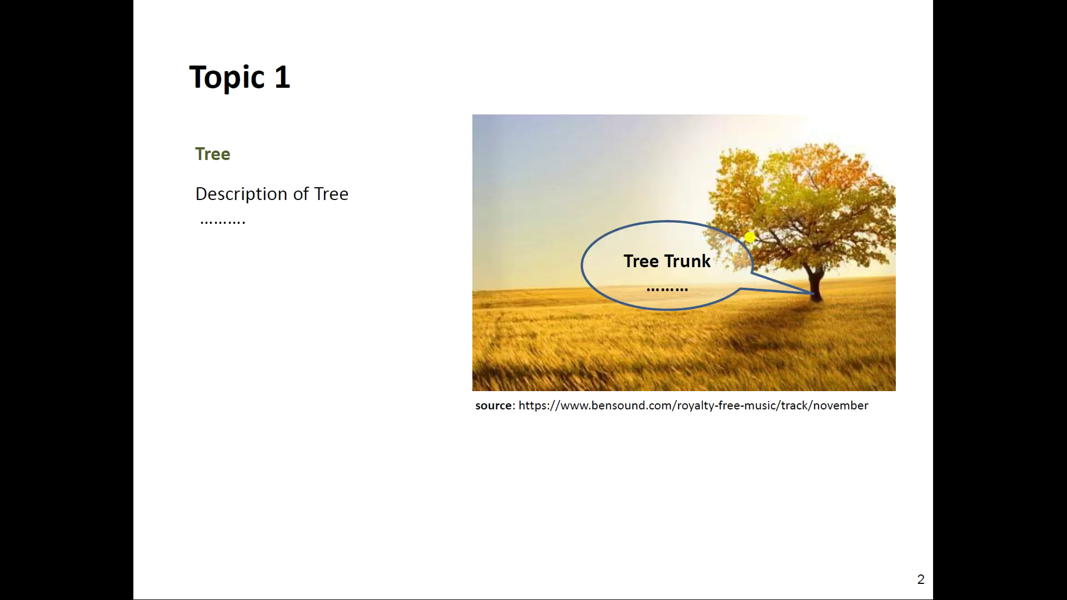
pyautogui.click(750, 238)
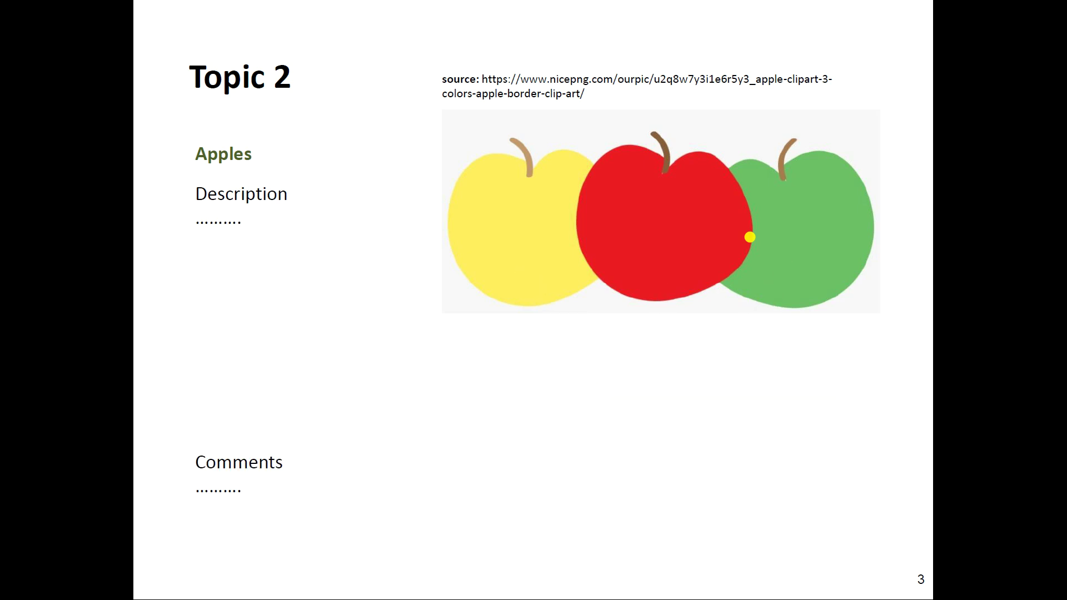
pyautogui.press('Escape')
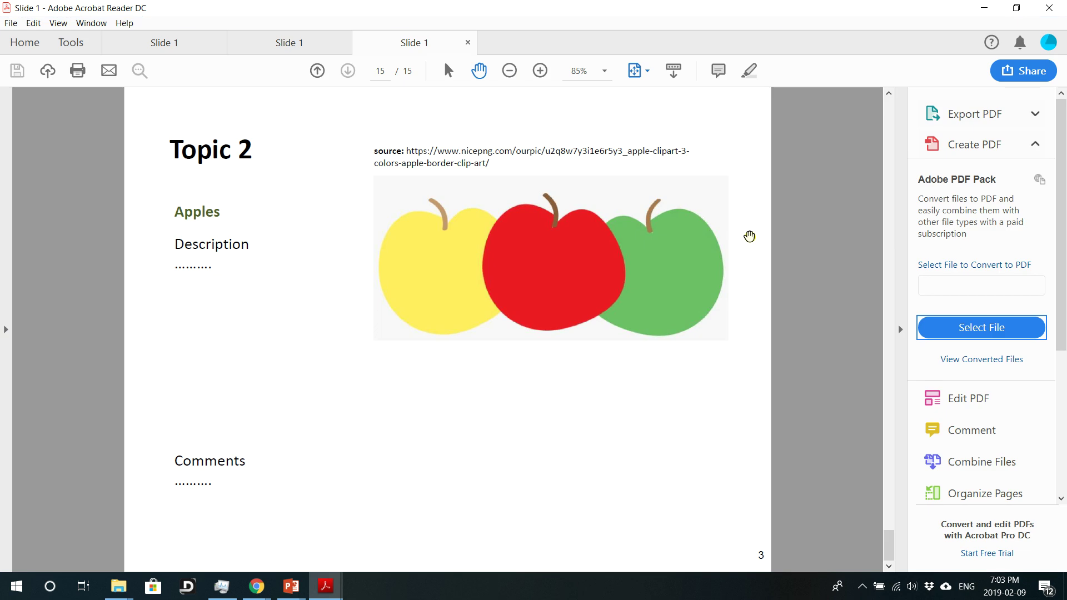
# Step: Run RemElements in the animated_presentation_sample presentation to restore its 3 original slides
pyautogui.click(291, 586)
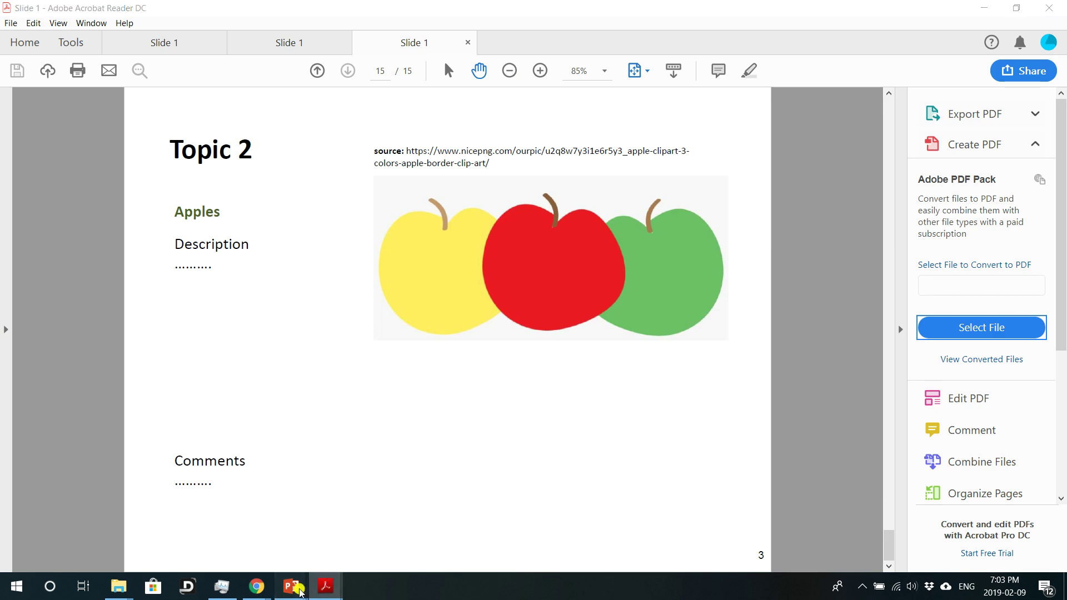
pyautogui.click(244, 534)
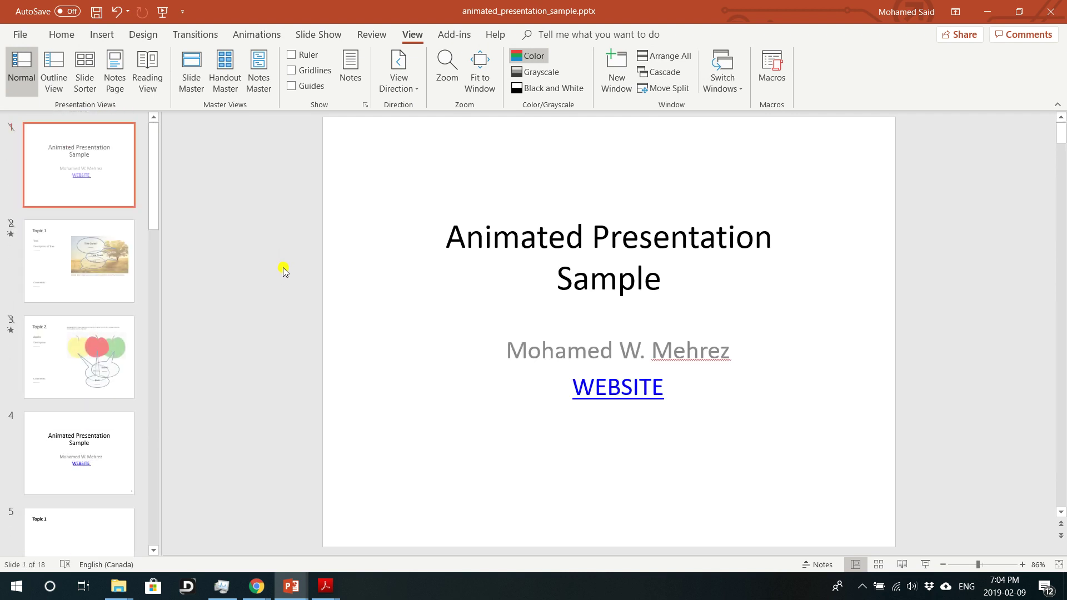
pyautogui.click(771, 67)
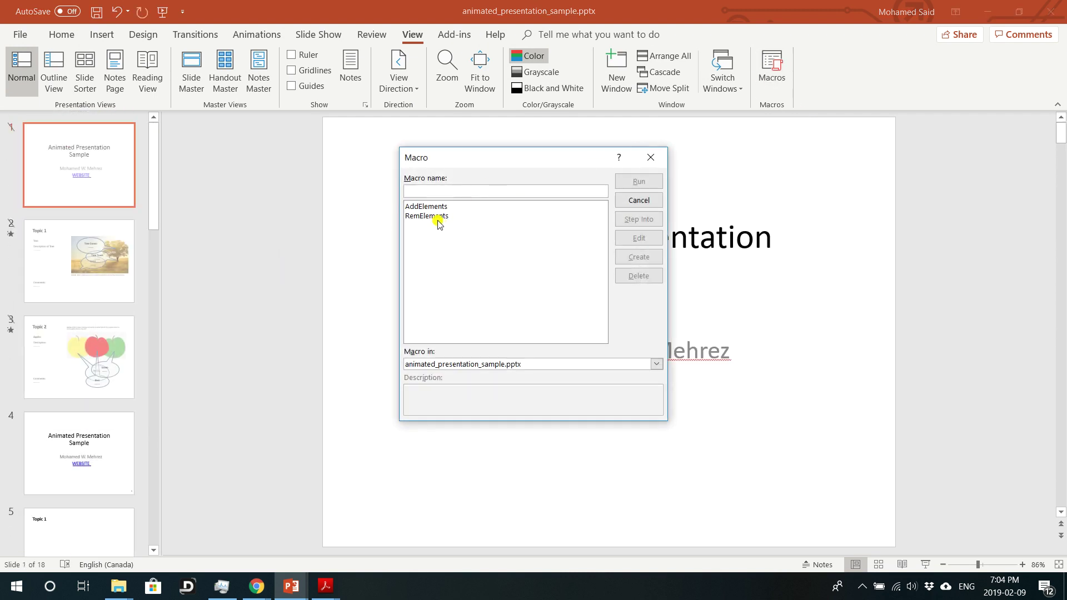
pyautogui.click(417, 217)
pyautogui.click(638, 182)
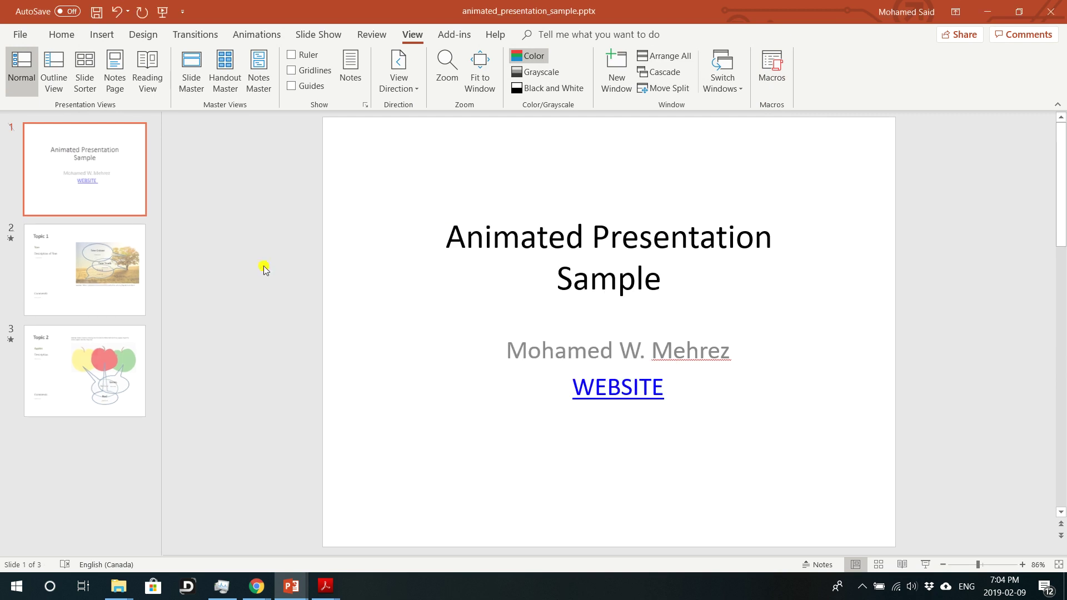
pyautogui.click(74, 275)
pyautogui.scroll(-2, 278, 346)
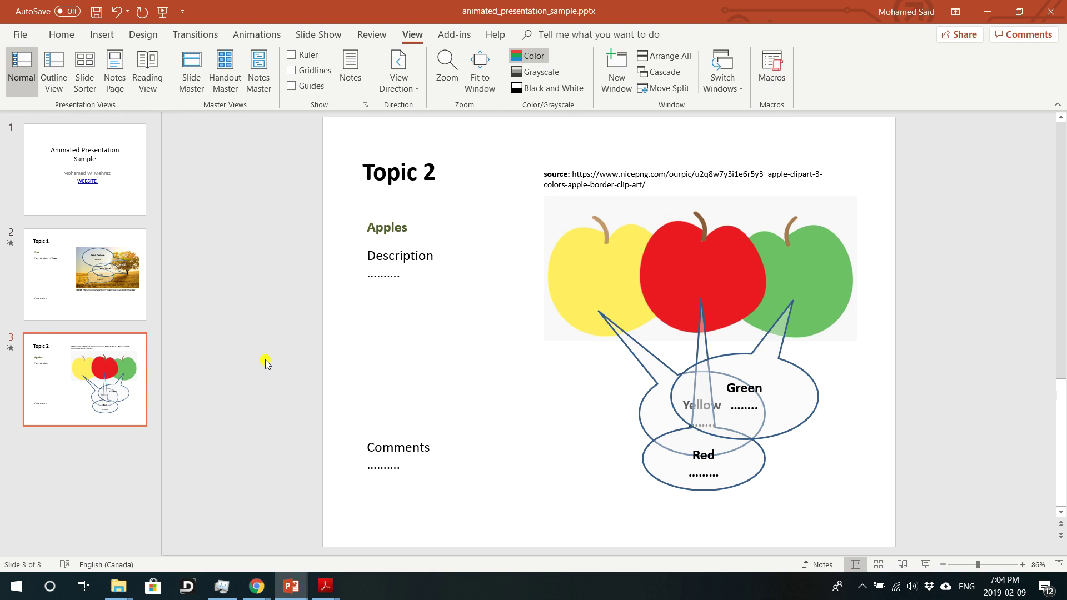
# Step: Close PowerPoint without saving and minimize Acrobat Reader
pyautogui.click(1043, 17)
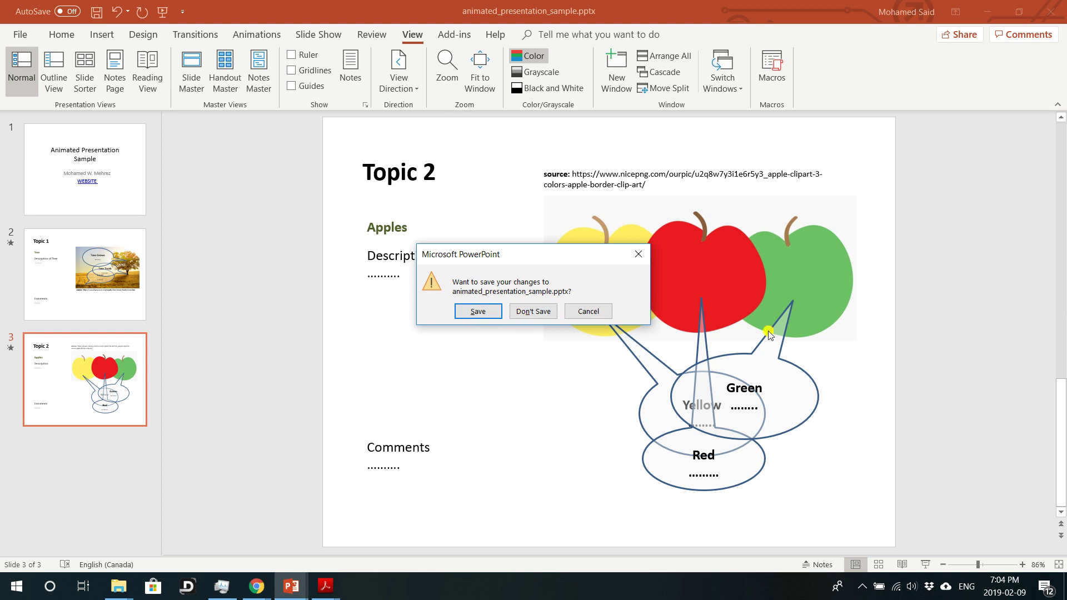
pyautogui.click(531, 312)
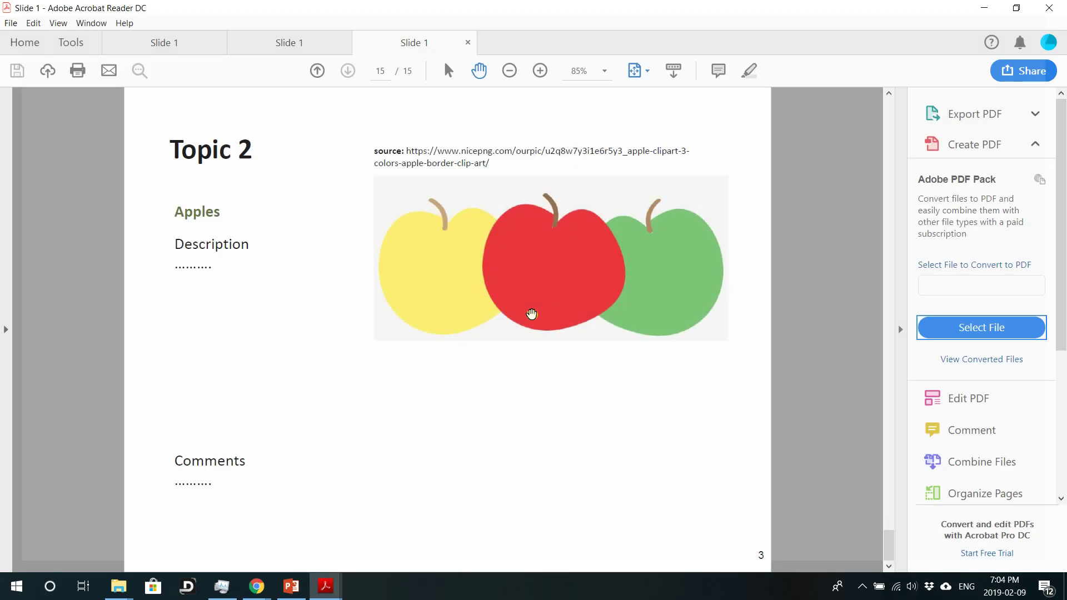
pyautogui.click(984, 7)
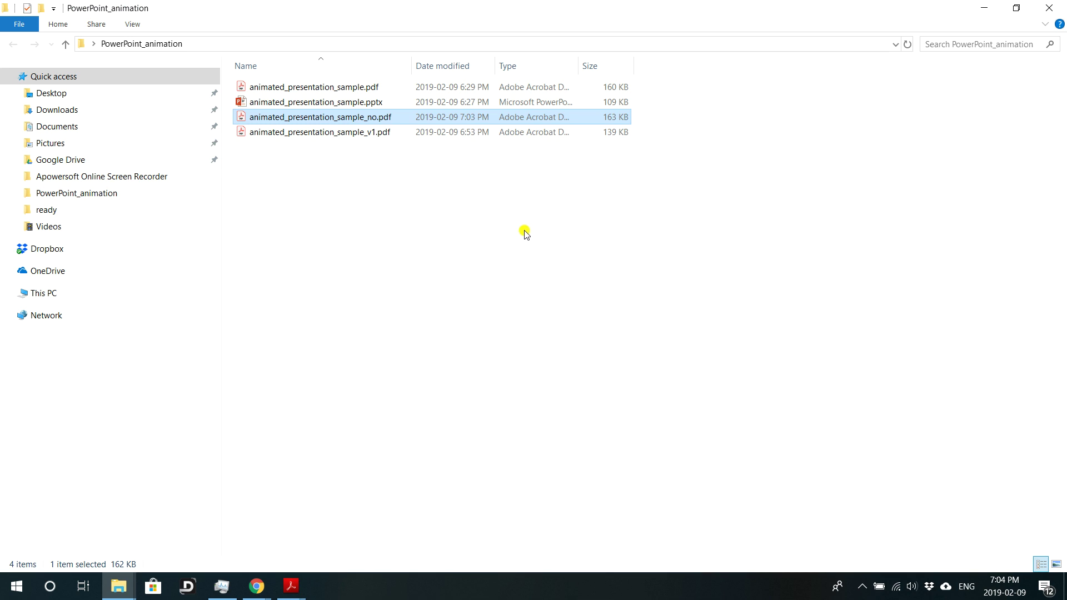